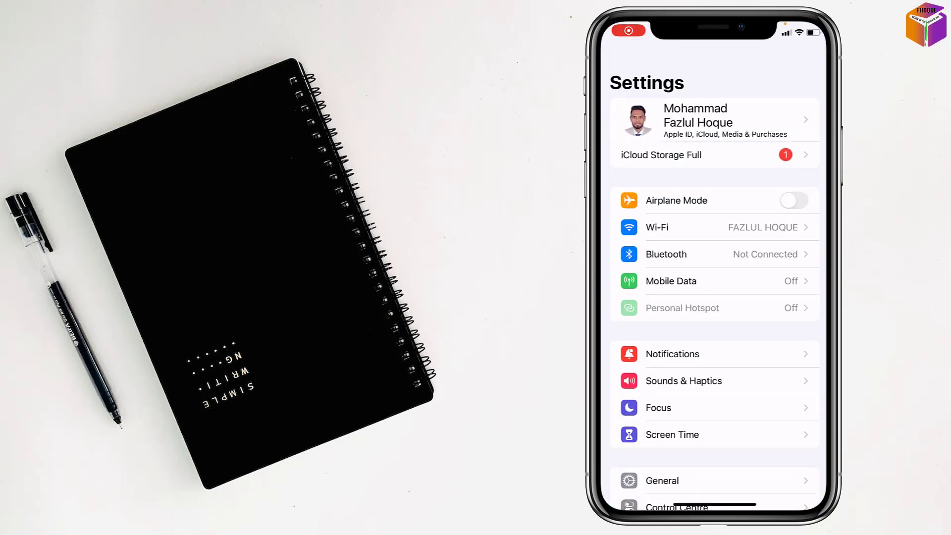
scroll(715, 288, "down", 5)
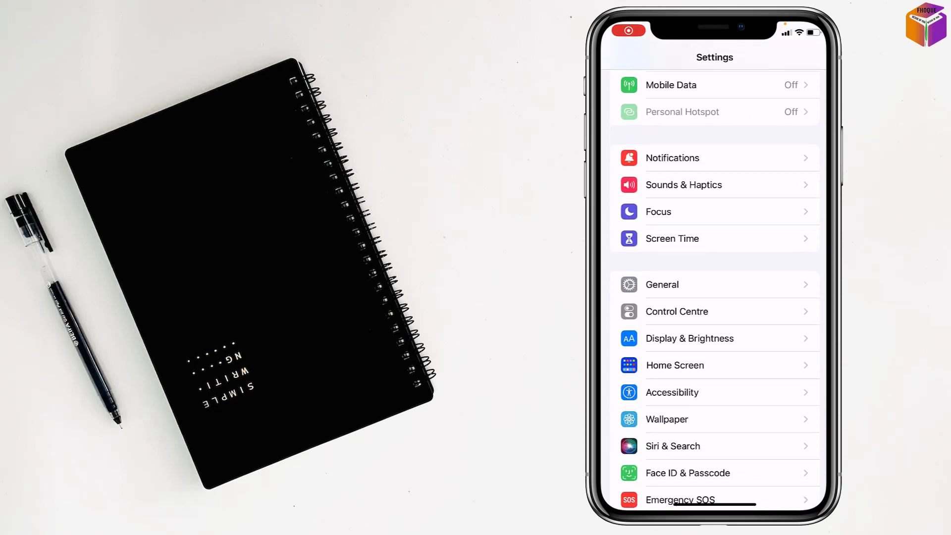
scroll(715, 288, "down", 10)
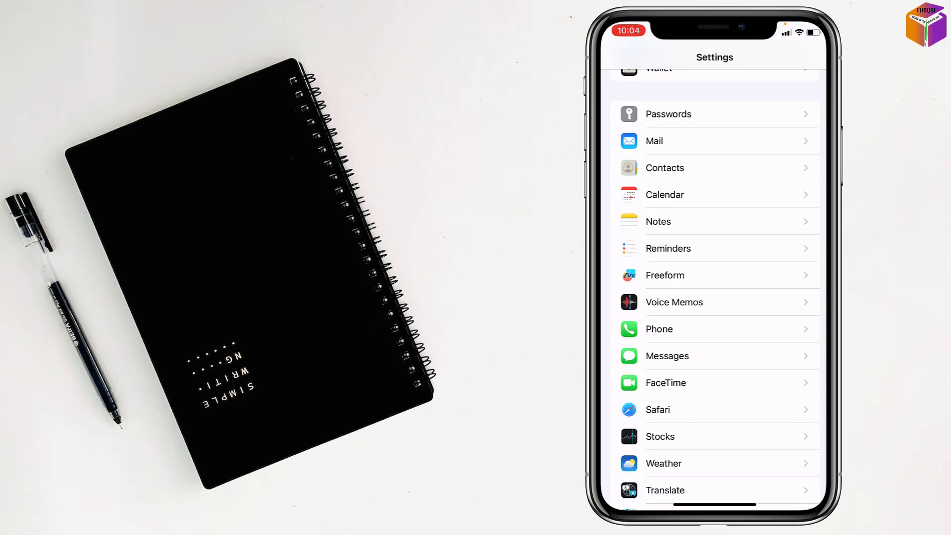
scroll(715, 289, "down", 5)
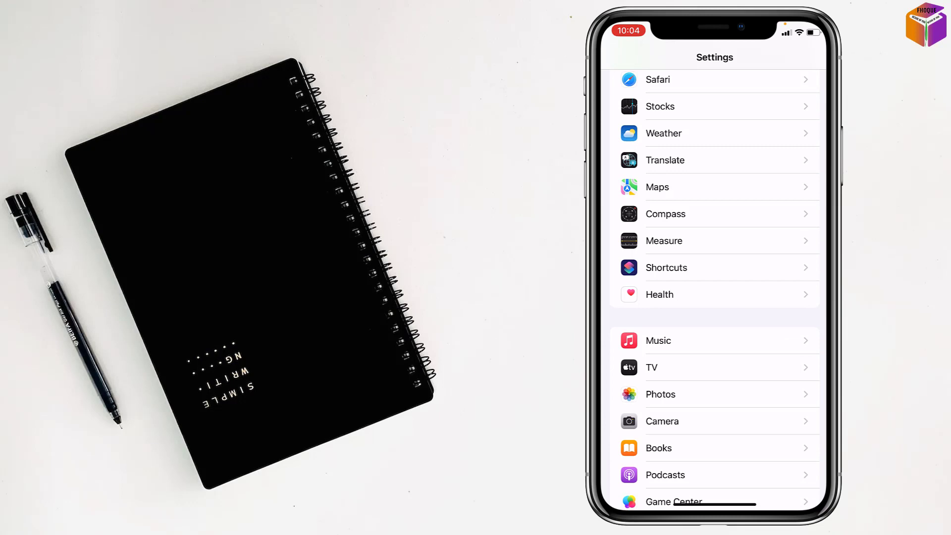
scroll(715, 288, "down", 2)
Set the Camera's Record Video option to 4K at 60 fps (High Efficiency).
left_click(662, 322)
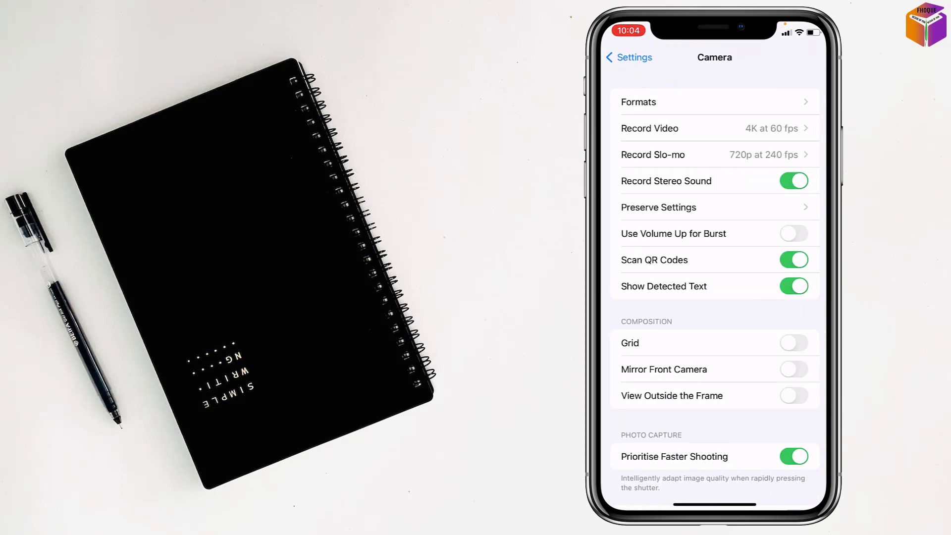
left_click(669, 129)
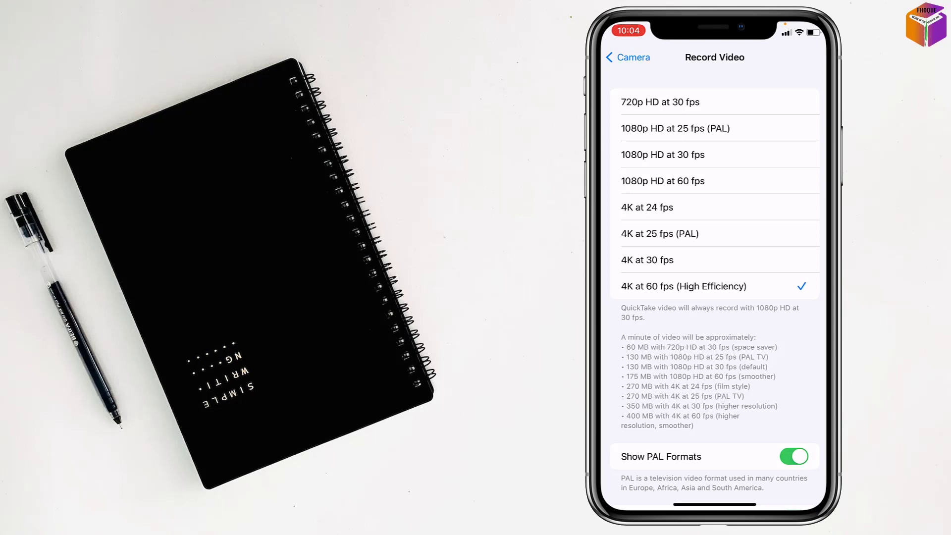
left_click(659, 102)
left_click(683, 286)
left_click(628, 57)
Choose 1080p HD at 240 fps under Record Slo-mo, accepting the High Efficiency notice.
left_click(653, 155)
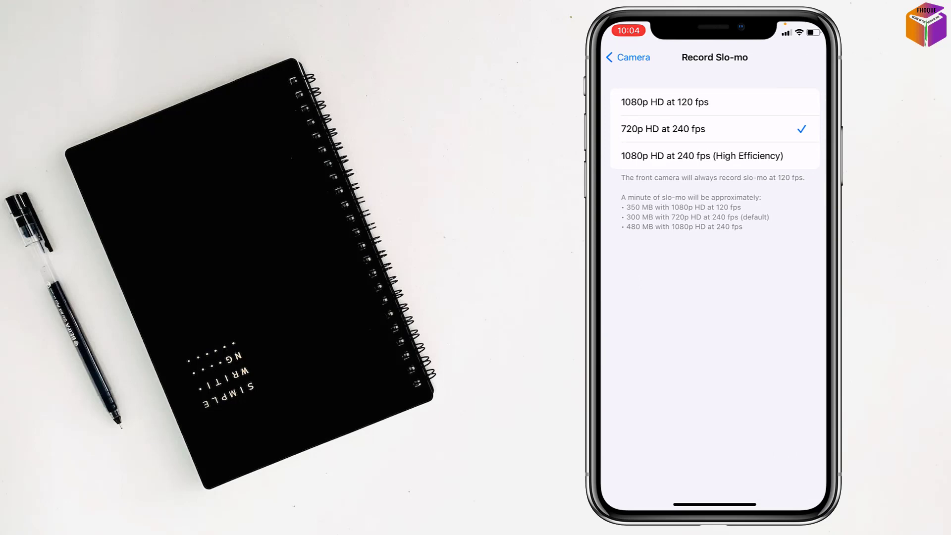
left_click(701, 156)
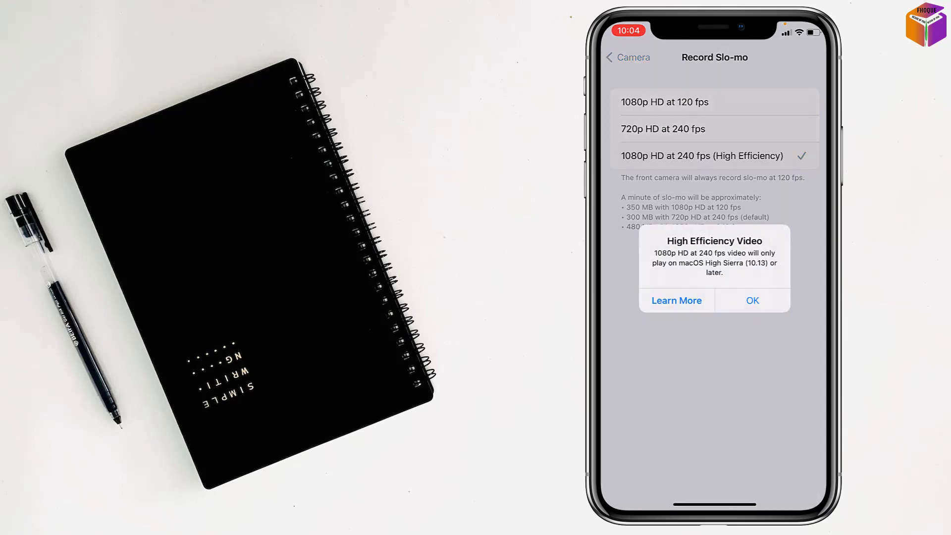
left_click(752, 301)
left_click(628, 58)
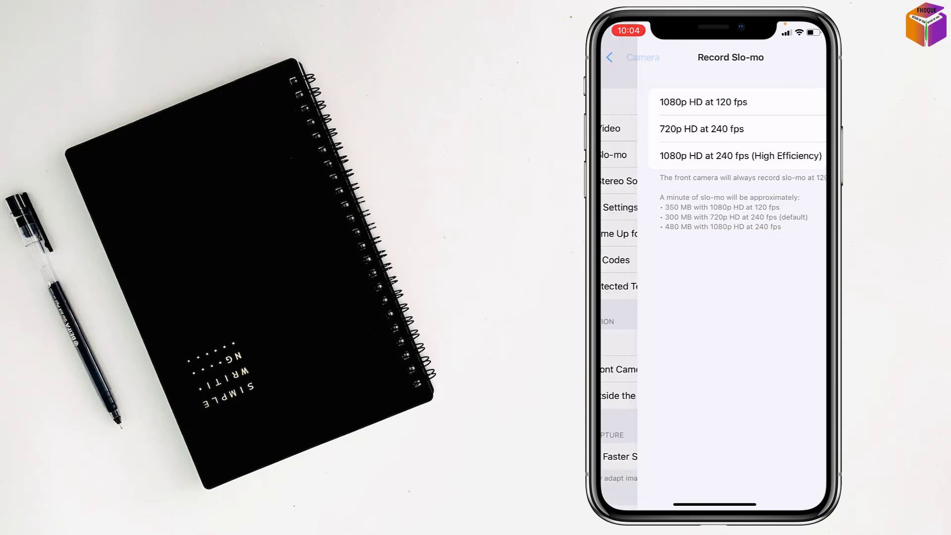